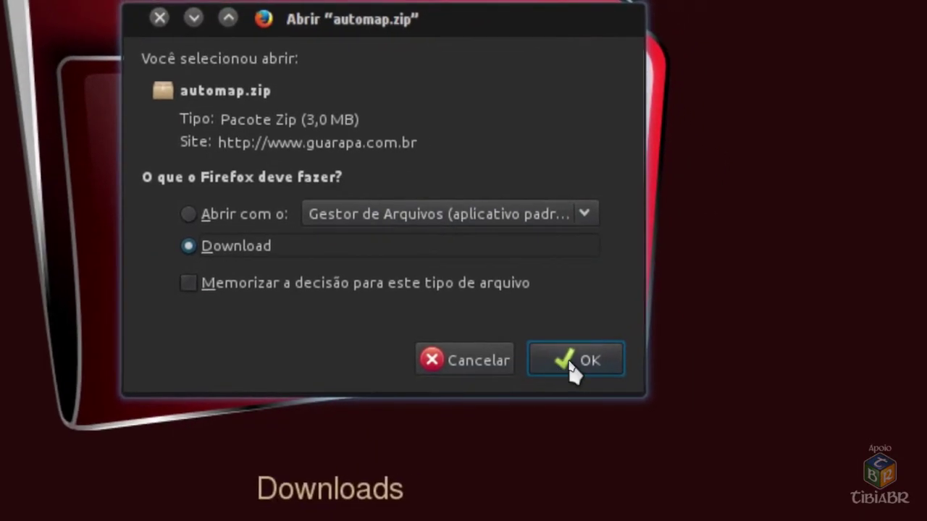
Save automap.zip to disk and check it in the browser's list of downloads.
click(660, 467)
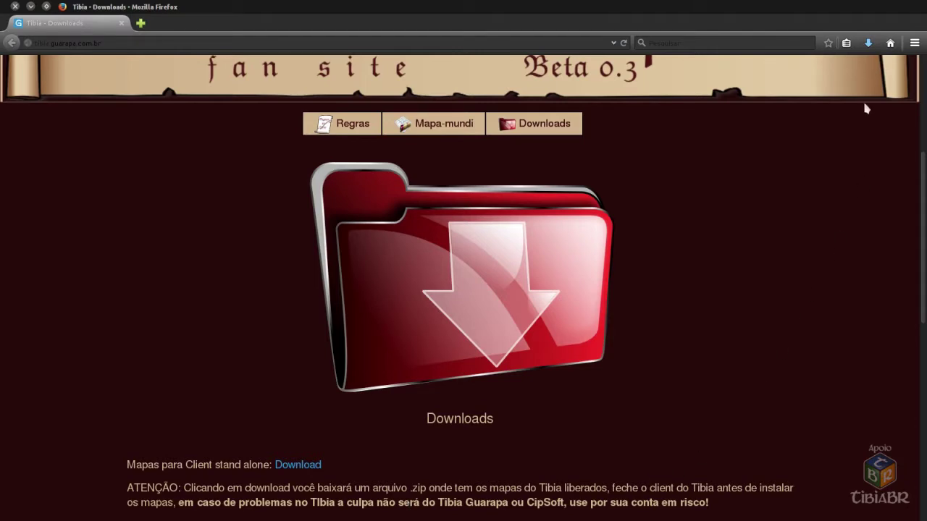
click(871, 45)
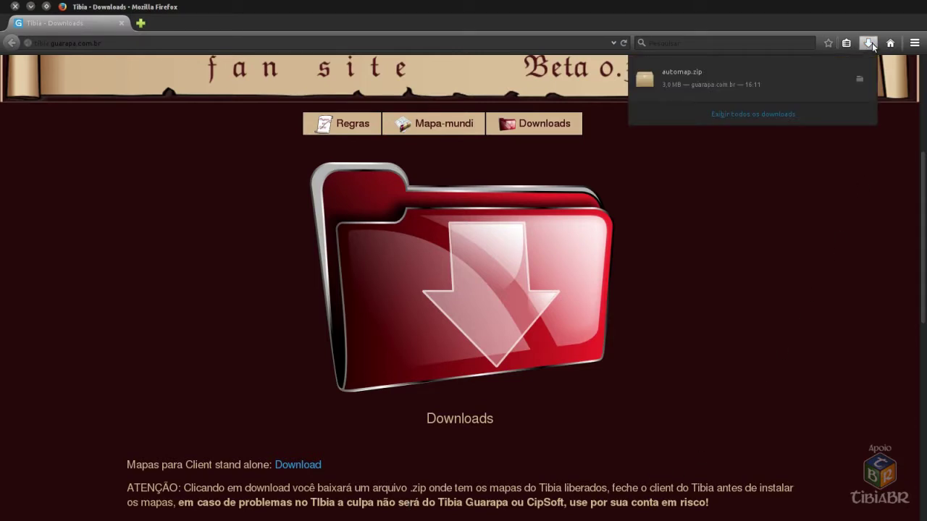
click(717, 98)
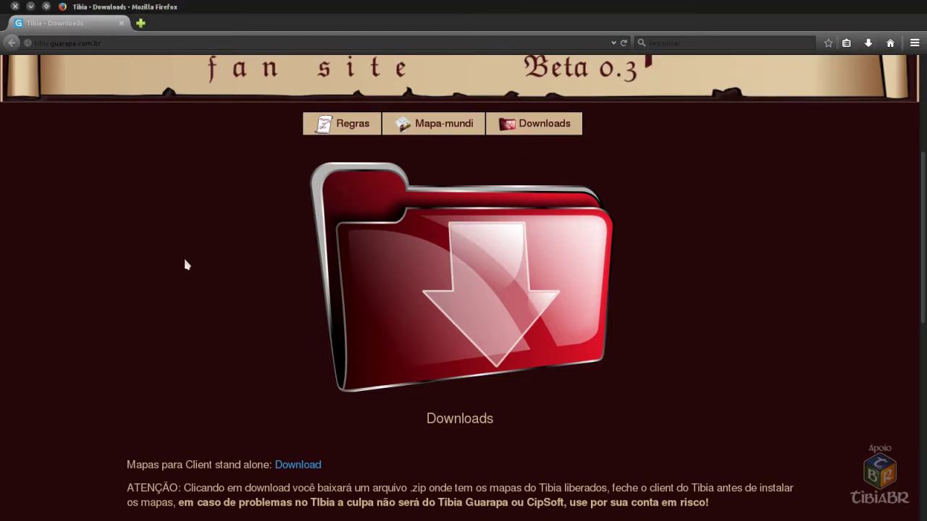
Switch to the running Tibia client and close it.
mouse_move(2, 346)
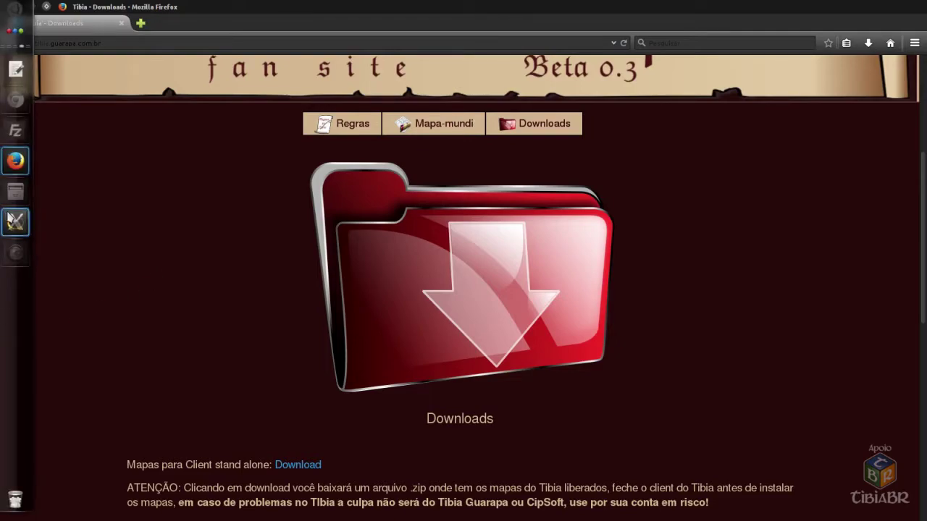
click(16, 222)
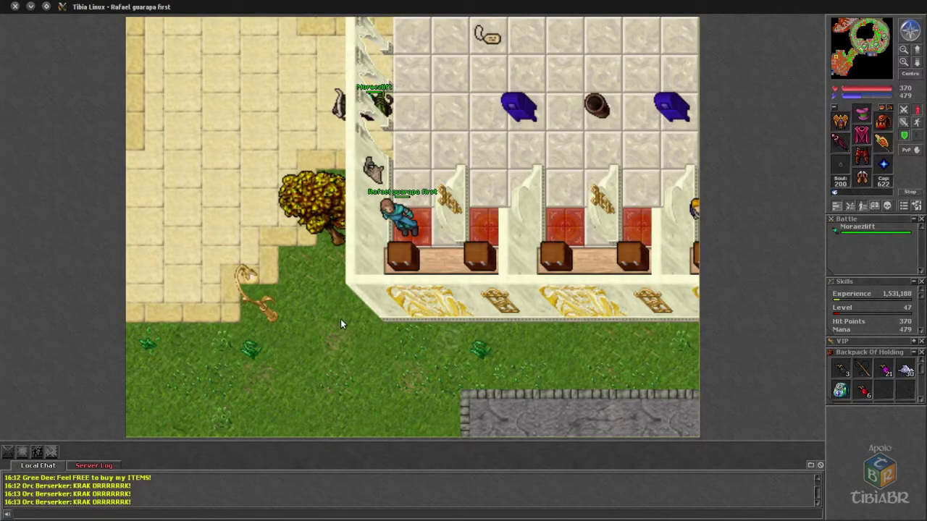
click(15, 6)
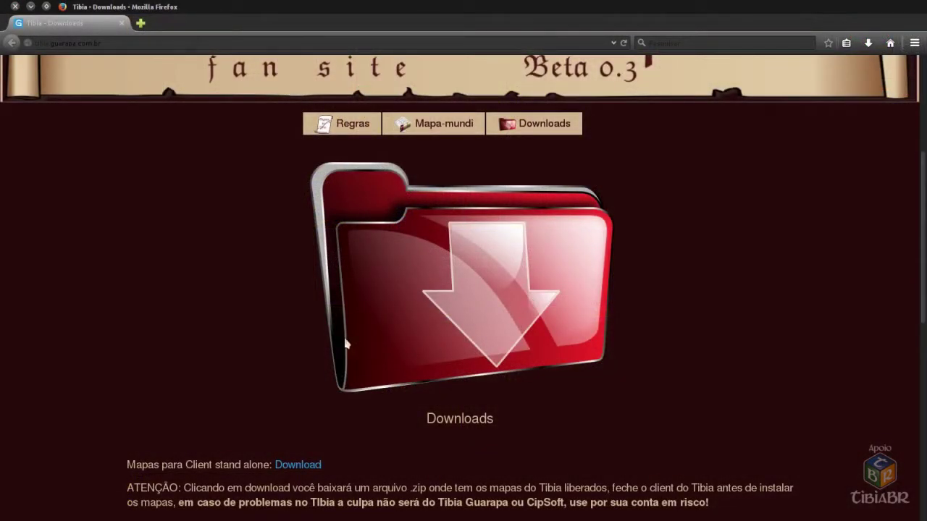
Switch to the Dolphin file manager, select automap.zip in the Mapas-do-Tibia folder and maximize the window.
mouse_move(1, 289)
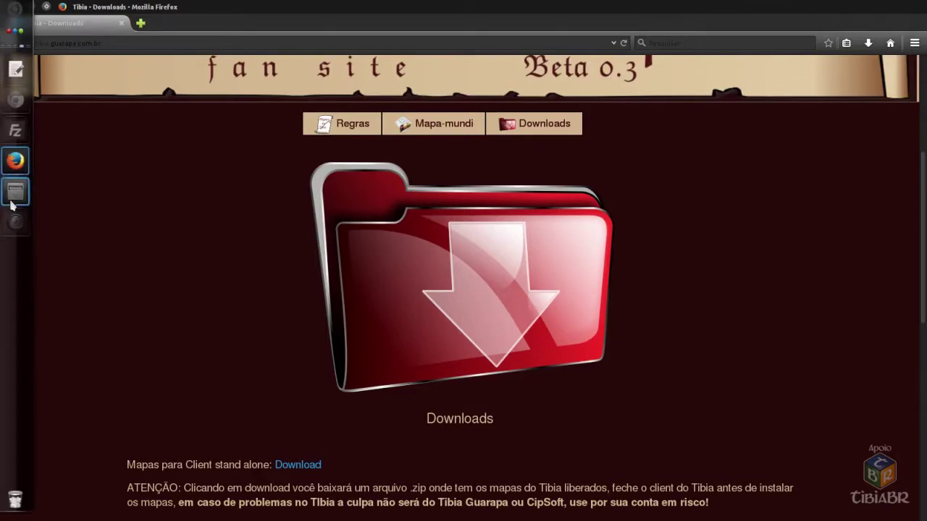
click(15, 196)
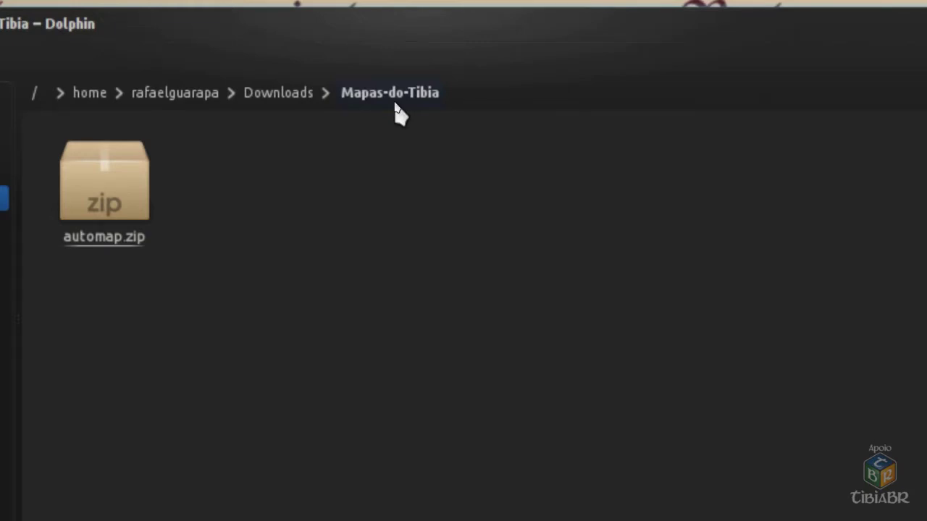
click(119, 204)
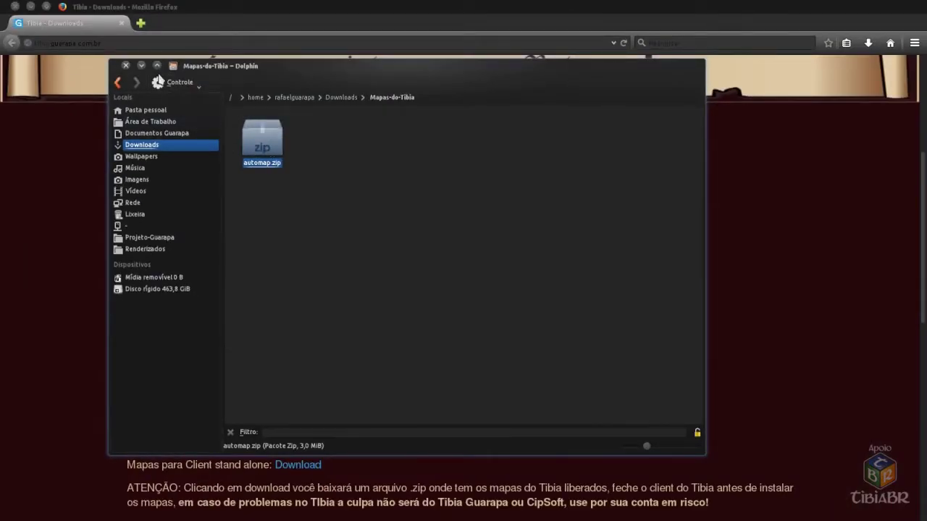
click(157, 67)
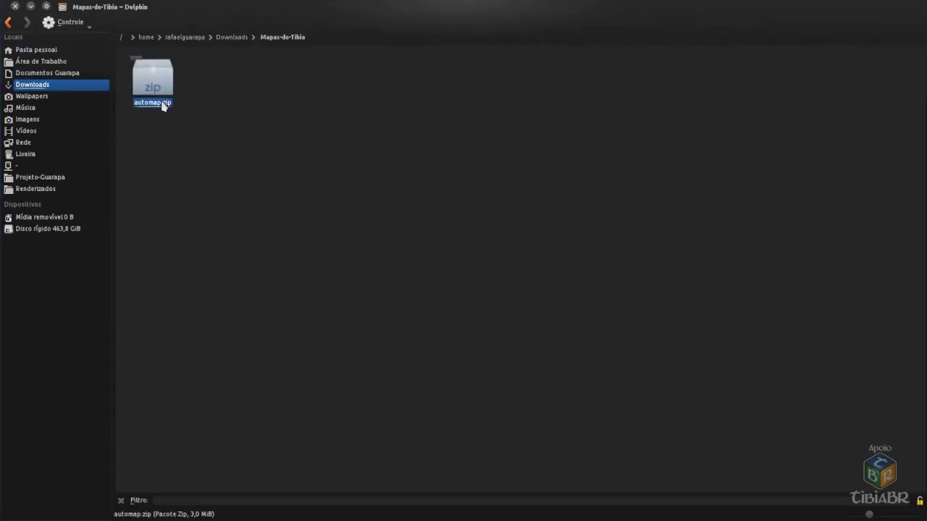
Extract automap.zip directly into the Mapas-do-Tibia folder.
click(185, 186)
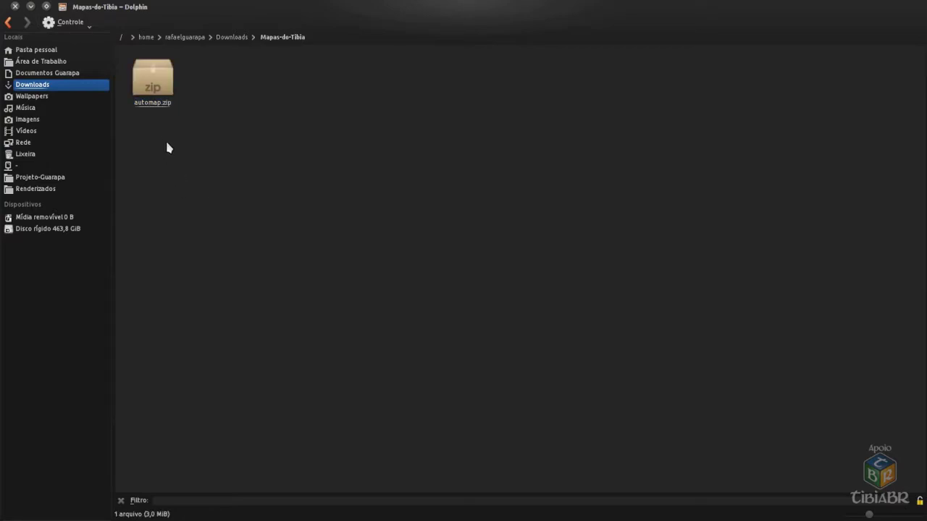
right_click(157, 103)
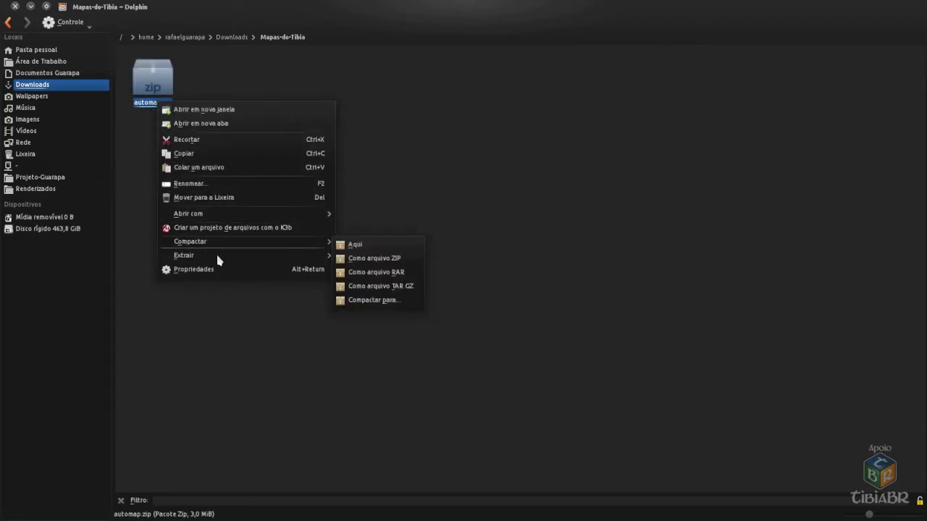
mouse_move(206, 258)
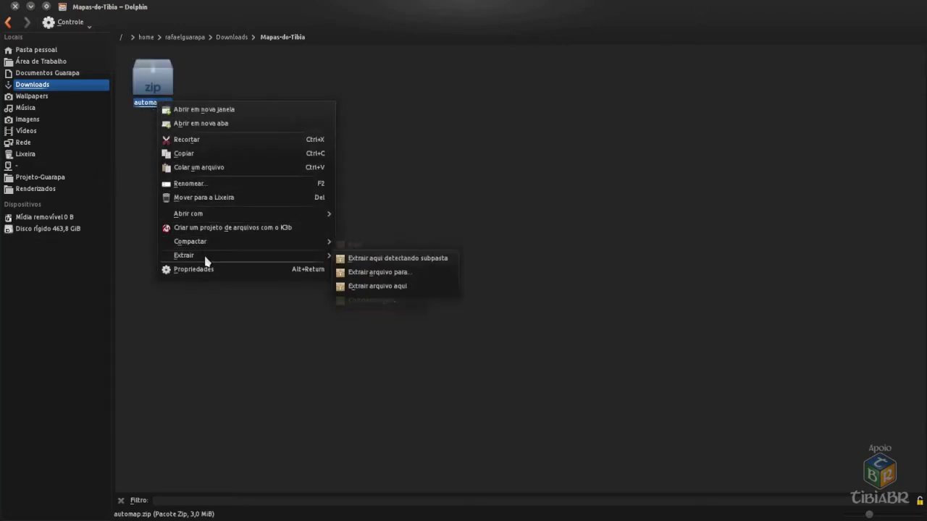
click(382, 287)
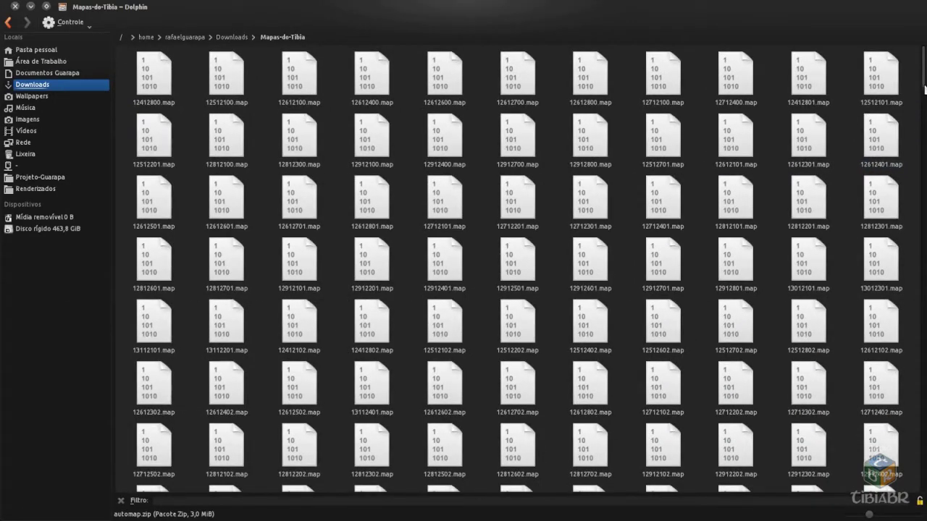
Select all extracted .map files, excluding automap.zip, and copy them.
scroll(924, 98, down, 2)
scroll(924, 98, down, 10)
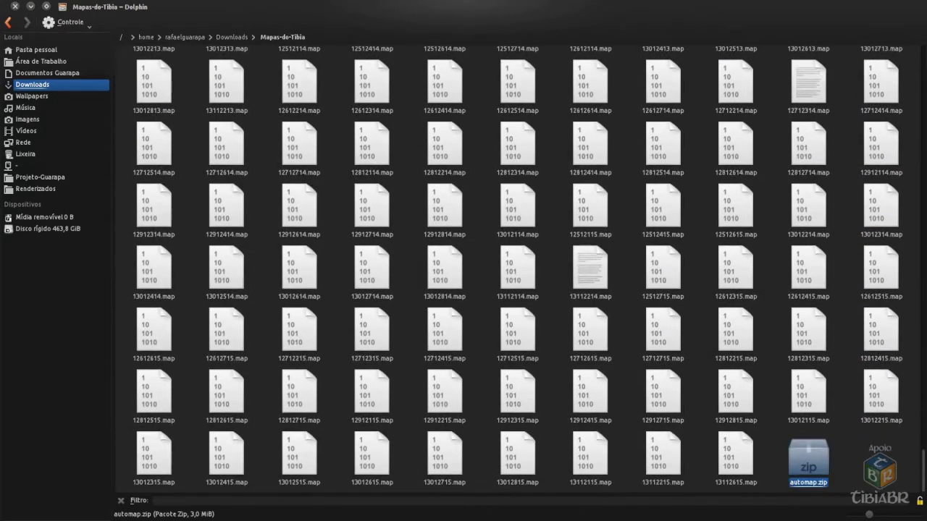
scroll(925, 290, up, 15)
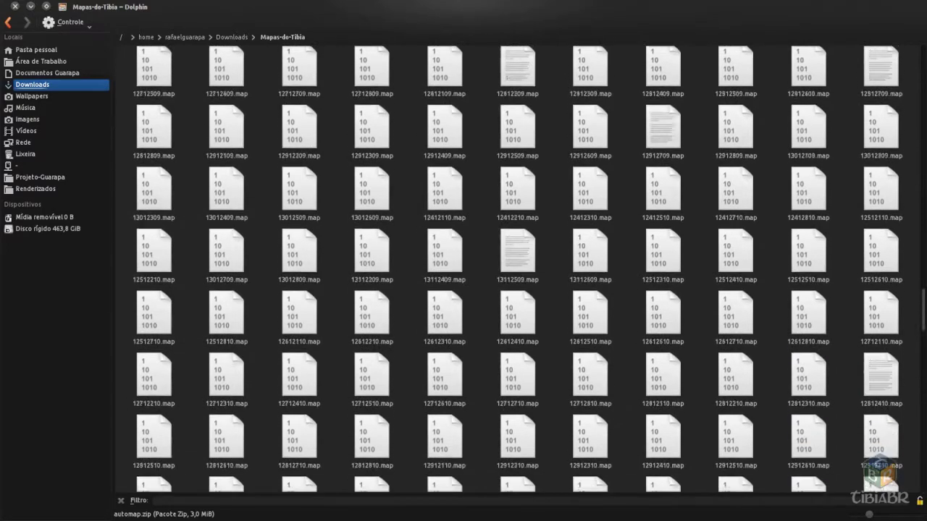
scroll(925, 290, down, 15)
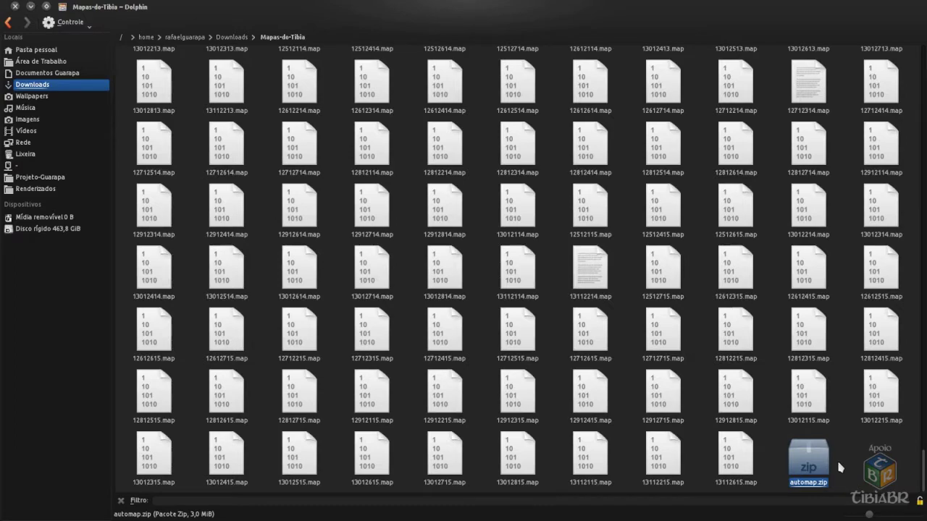
key(ctrl+a)
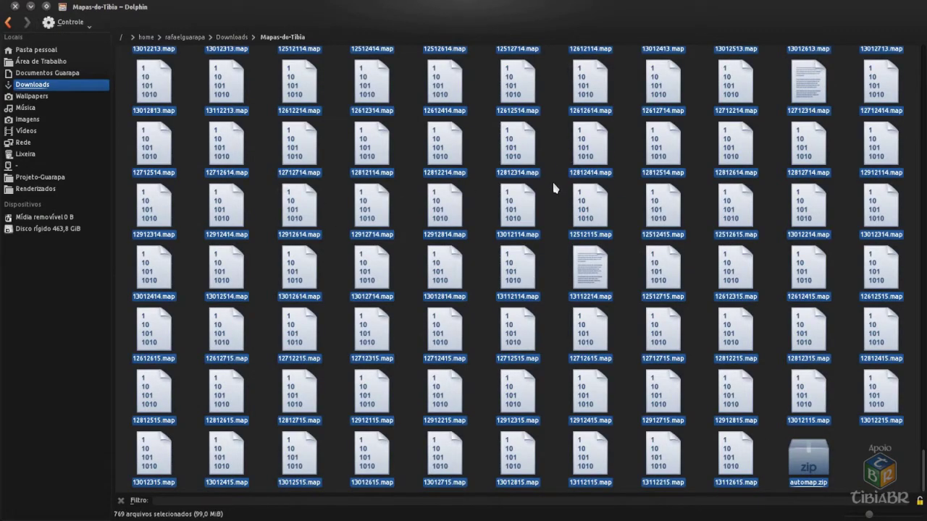
ctrl+click(807, 484)
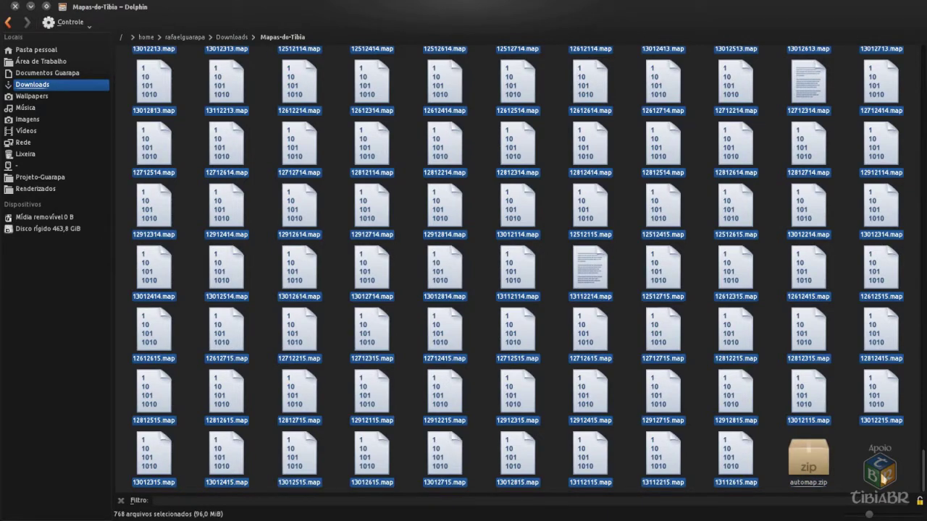
right_click(660, 407)
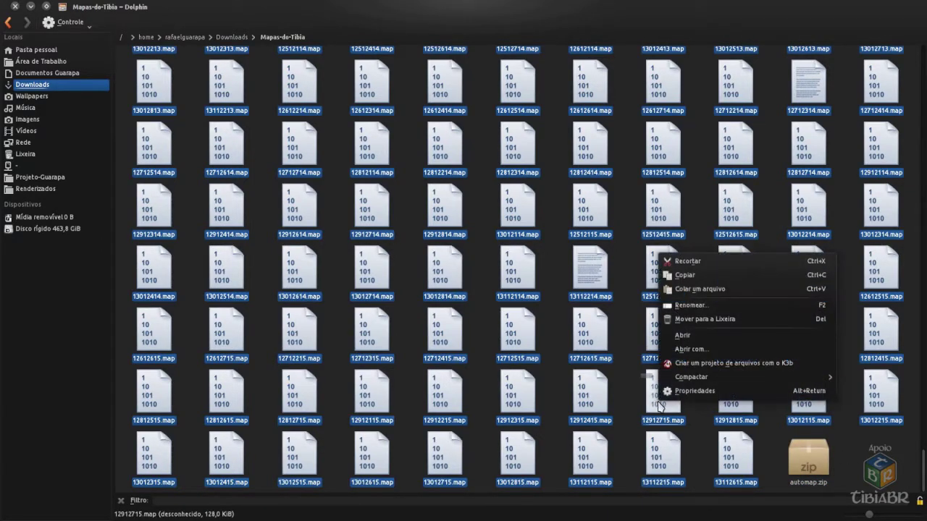
click(719, 278)
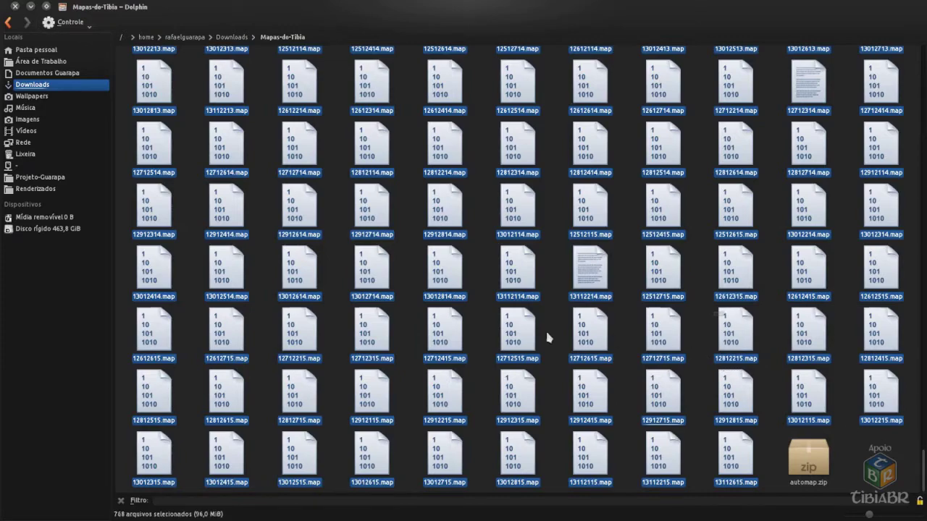
Open the personal home folder and highlight the hidden folders .tuxpaint and .mozilla.
click(32, 50)
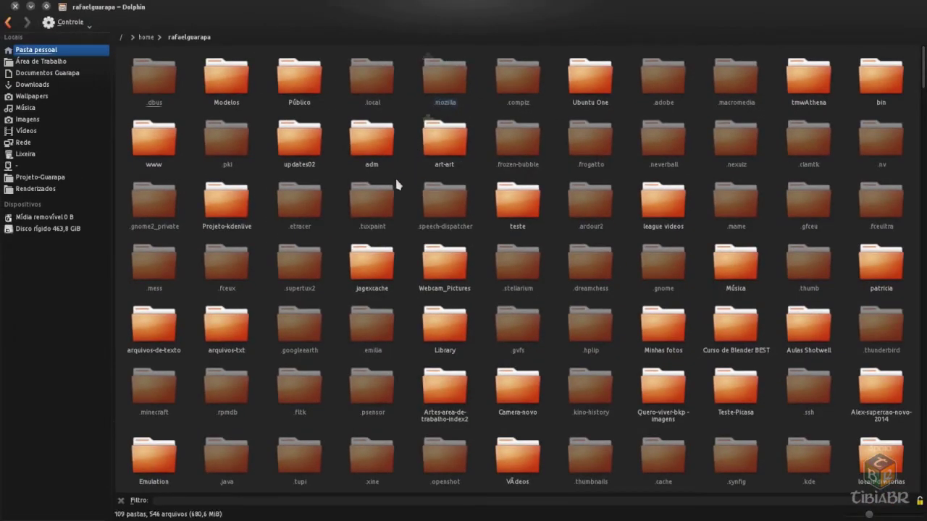
click(386, 210)
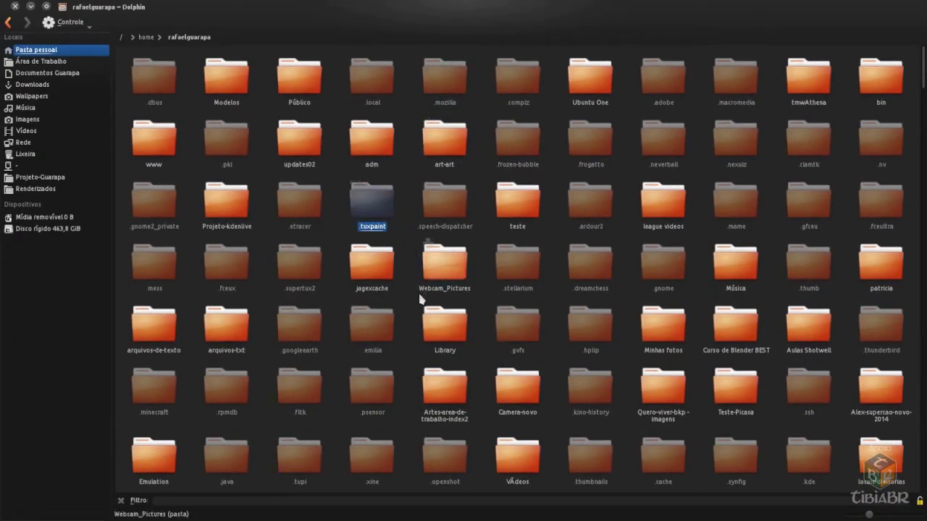
click(434, 87)
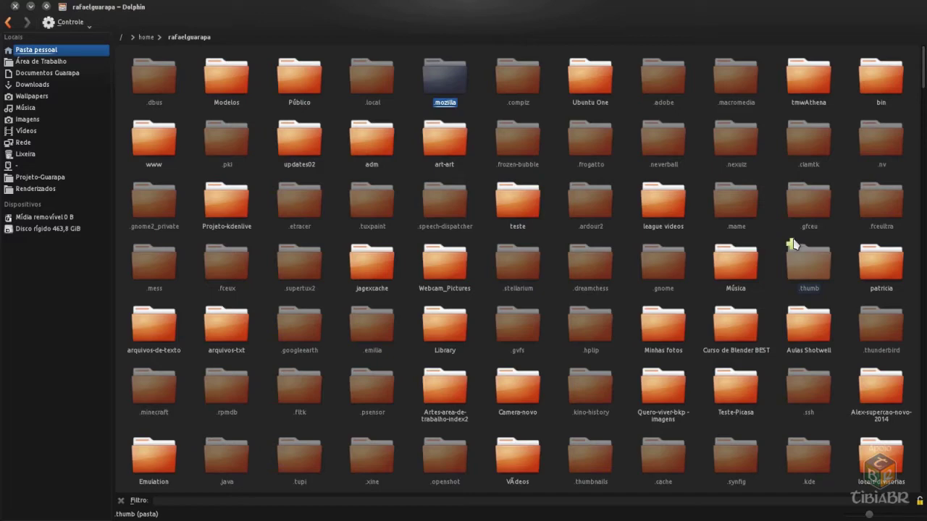
Turn off the display of hidden files in the home folder and turn it back on.
click(78, 23)
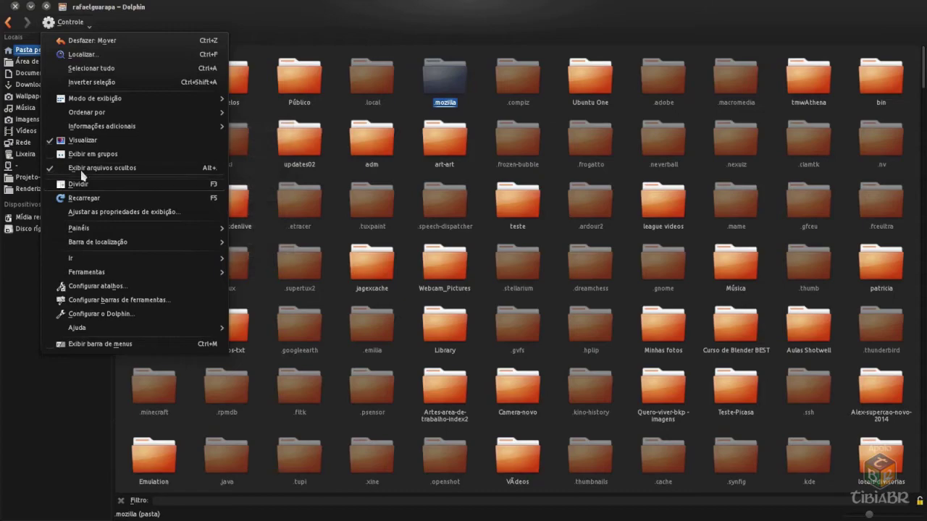
click(82, 169)
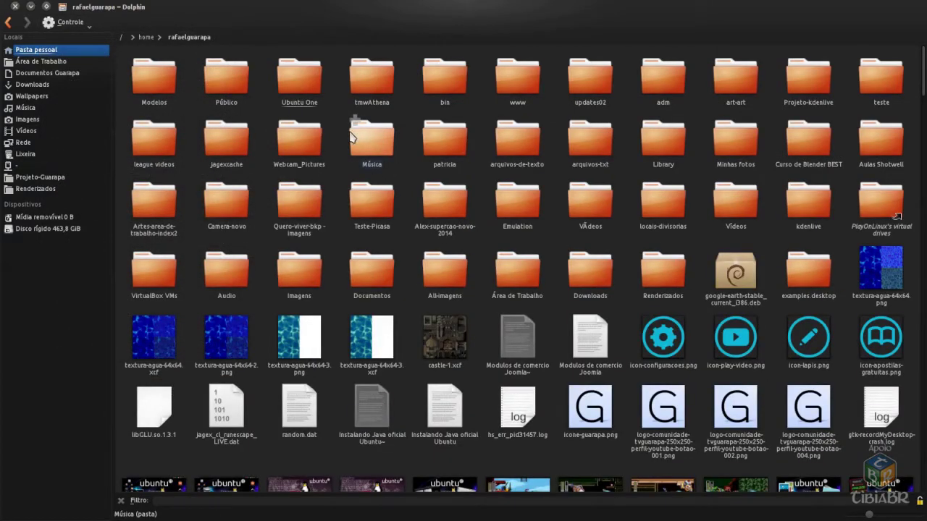
scroll(354, 134, up, 1)
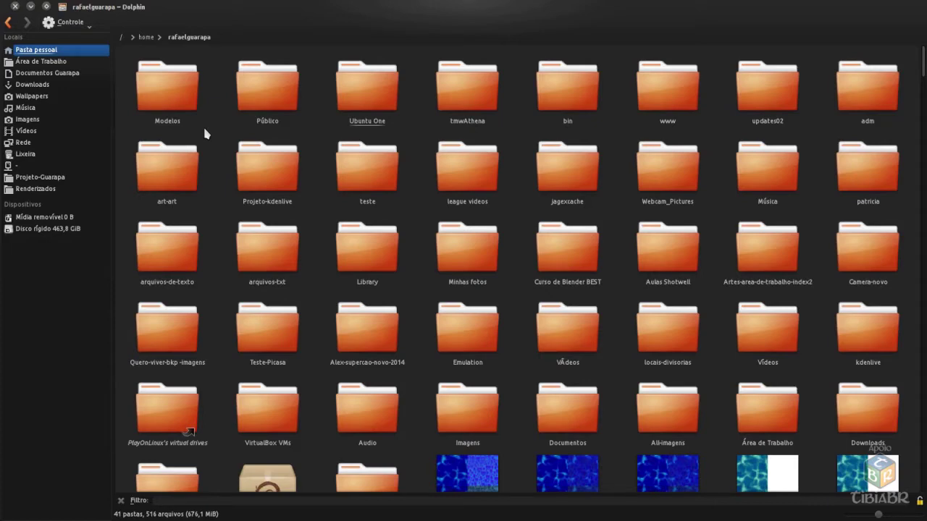
click(84, 22)
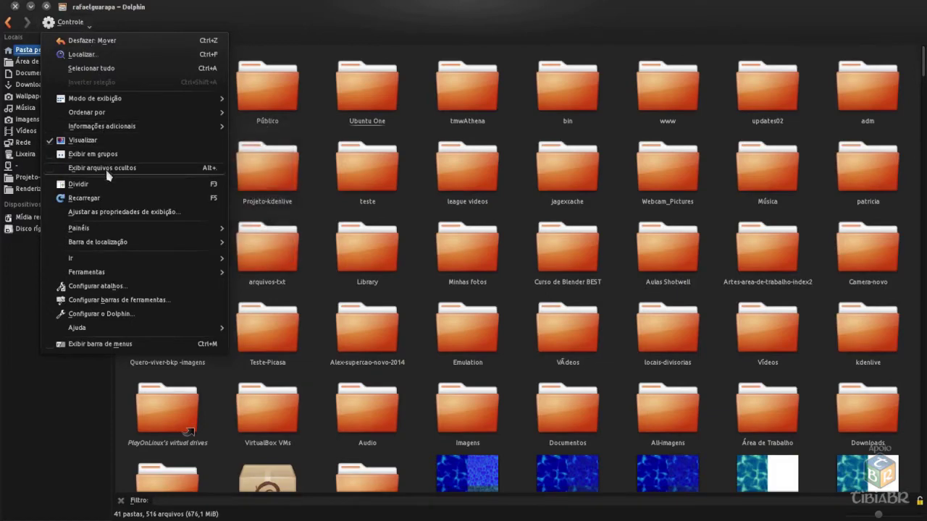
click(58, 169)
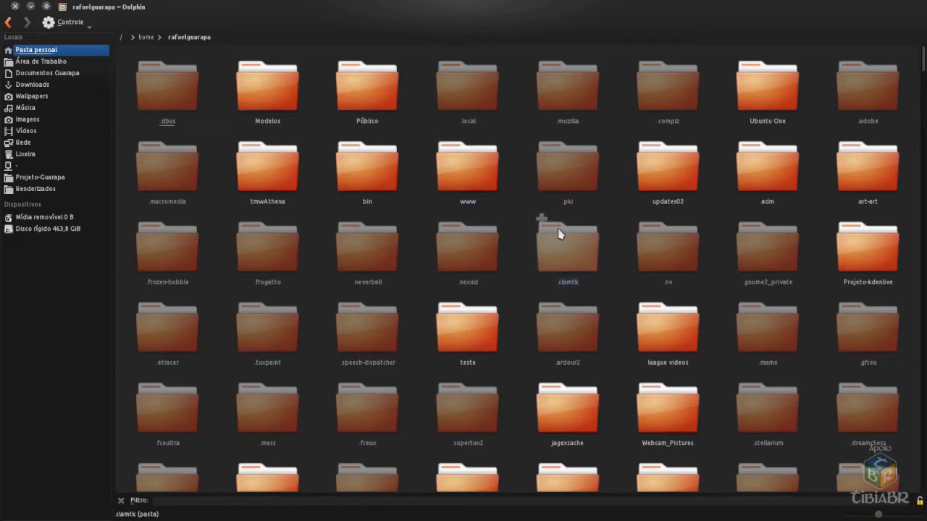
Find and open the hidden .tibia folder in the home folder and locate its Automap folder.
scroll(559, 233, down, 10)
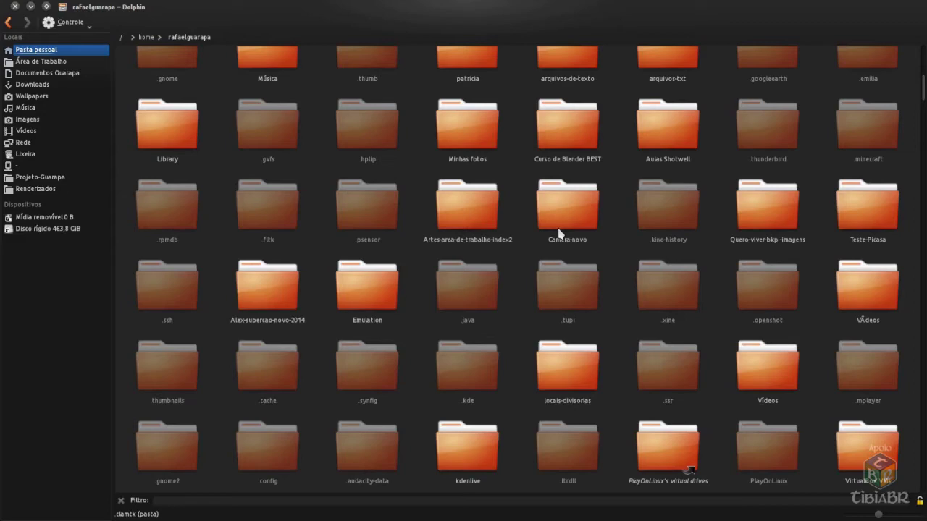
scroll(475, 306, down, 5)
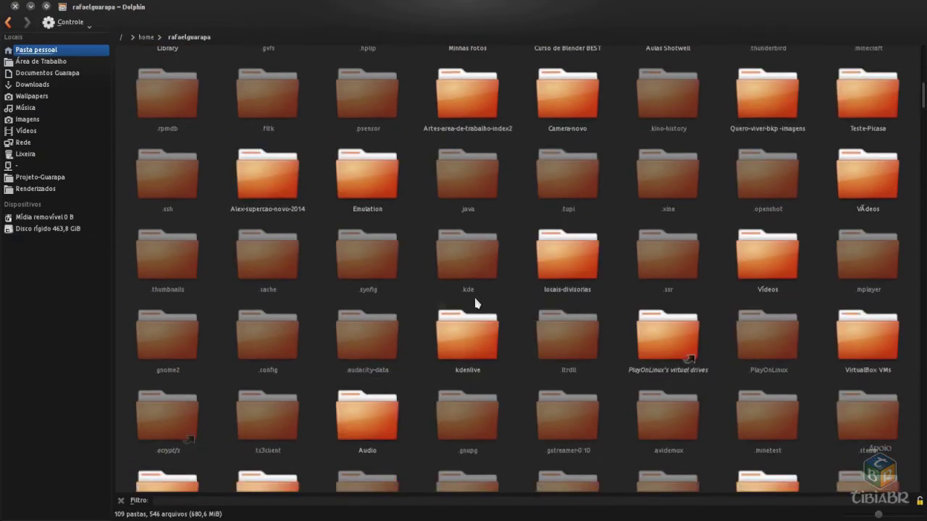
scroll(541, 348, down, 2)
scroll(550, 351, up, 2)
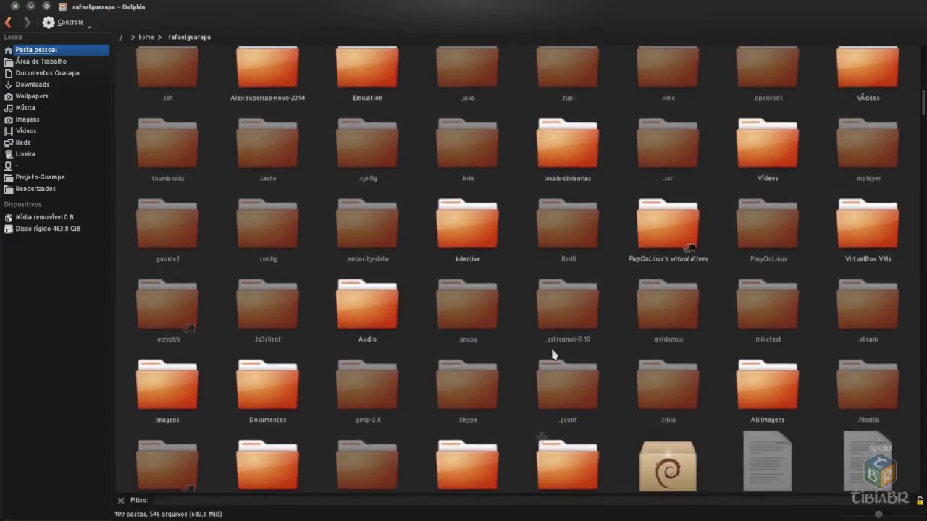
click(666, 409)
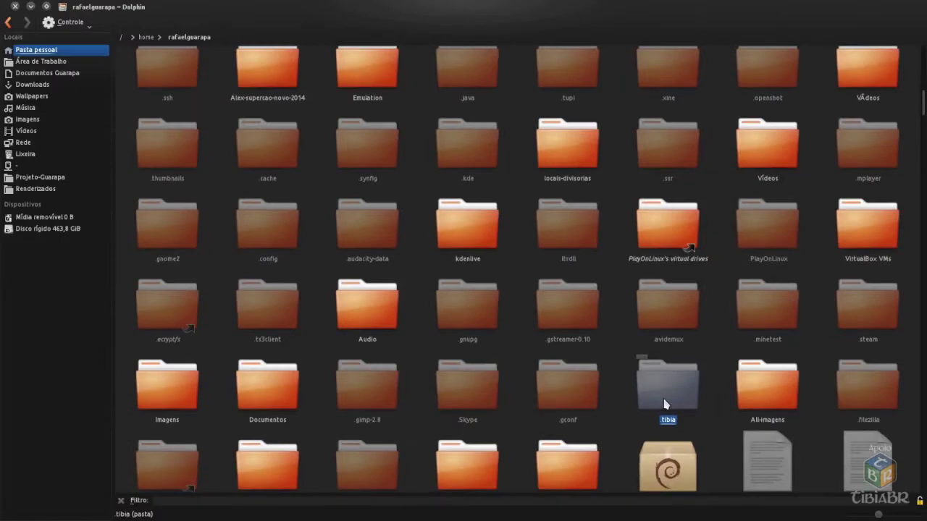
double_click(674, 430)
click(180, 120)
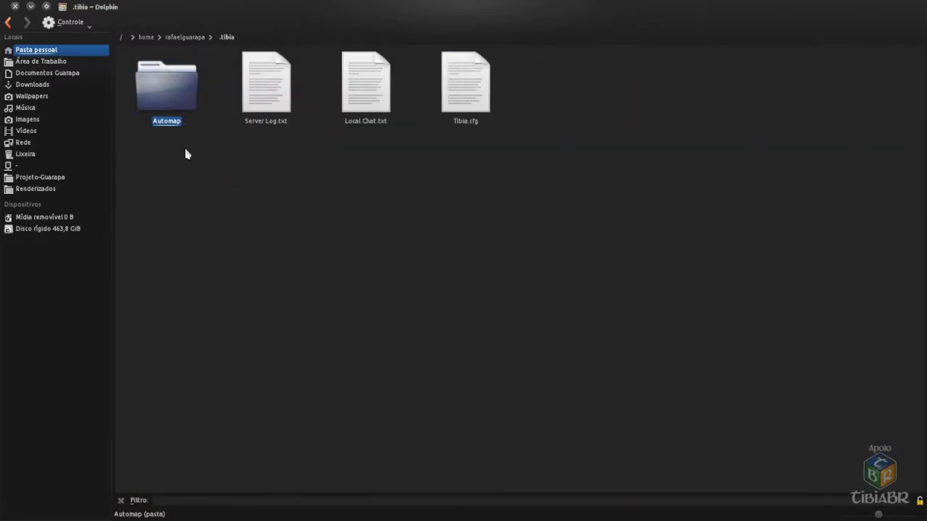
click(335, 178)
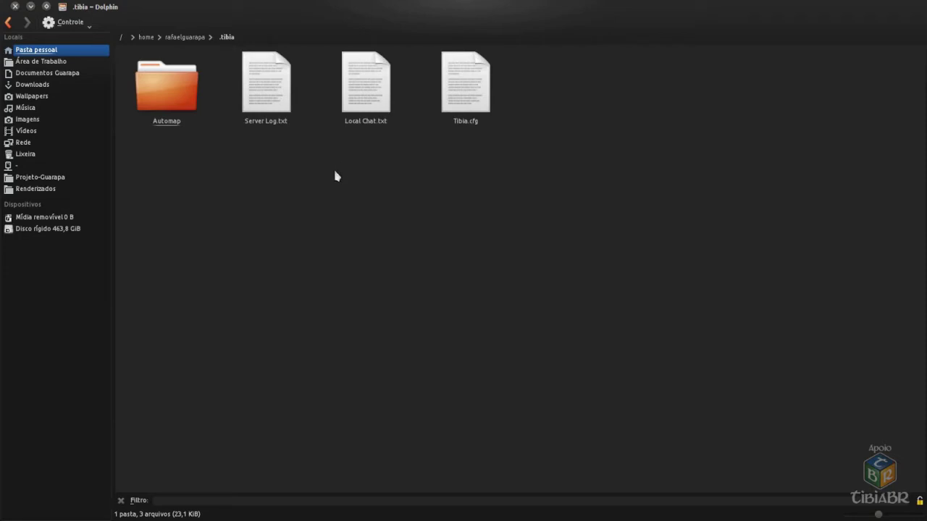
Open the Automap folder inside .tibia and look through its existing .map files.
double_click(175, 120)
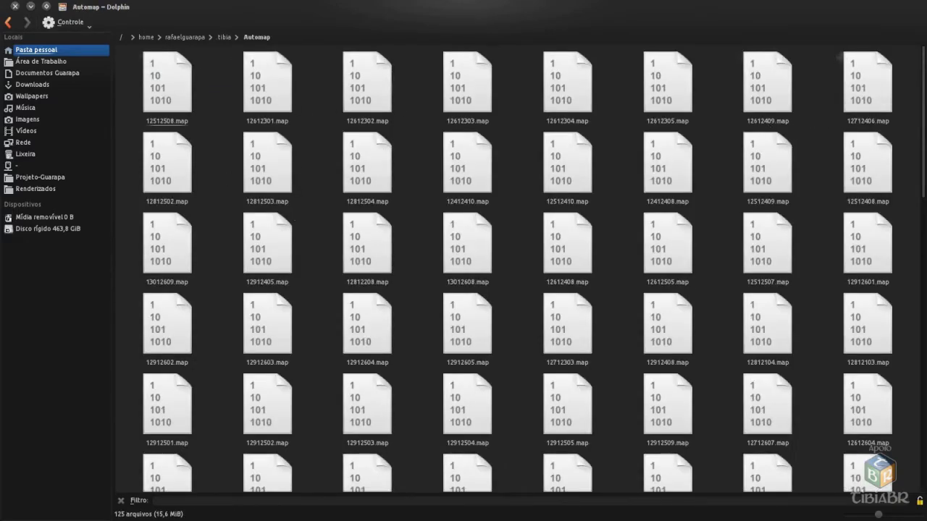
scroll(521, 267, down, 10)
scroll(517, 269, down, 1)
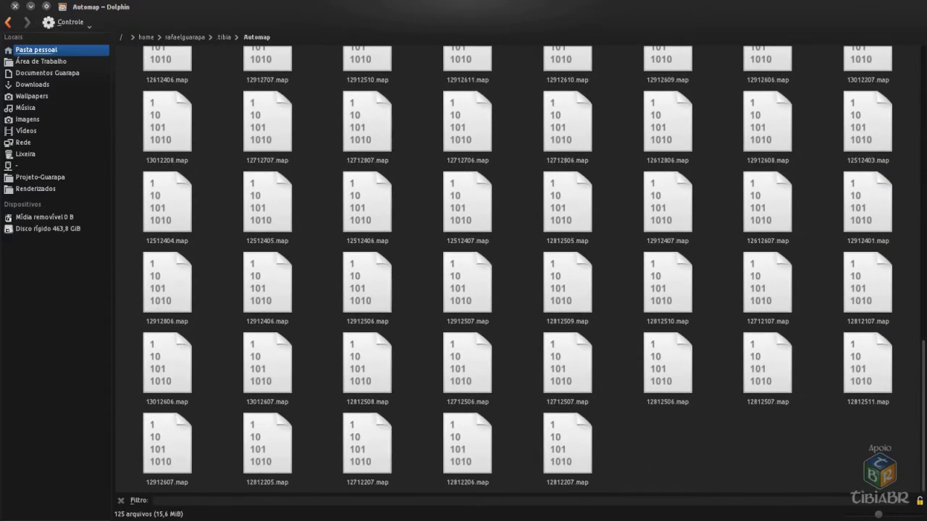
scroll(521, 268, up, 12)
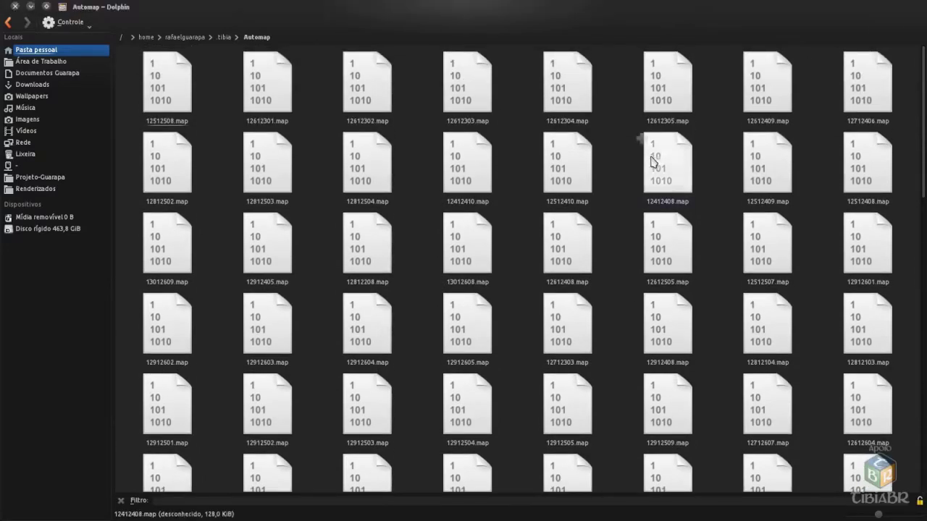
Paste the copied map files into the Automap folder, overwriting every existing file of the same name.
right_click(617, 161)
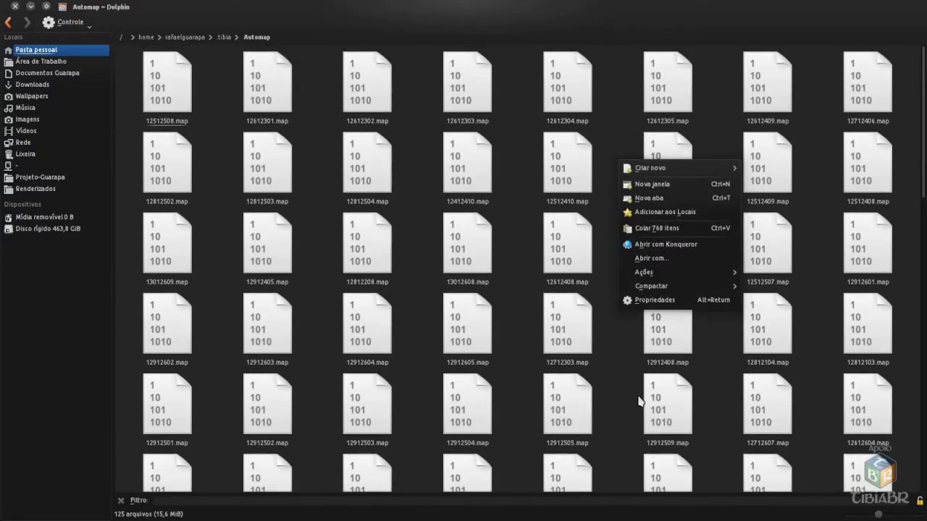
click(701, 228)
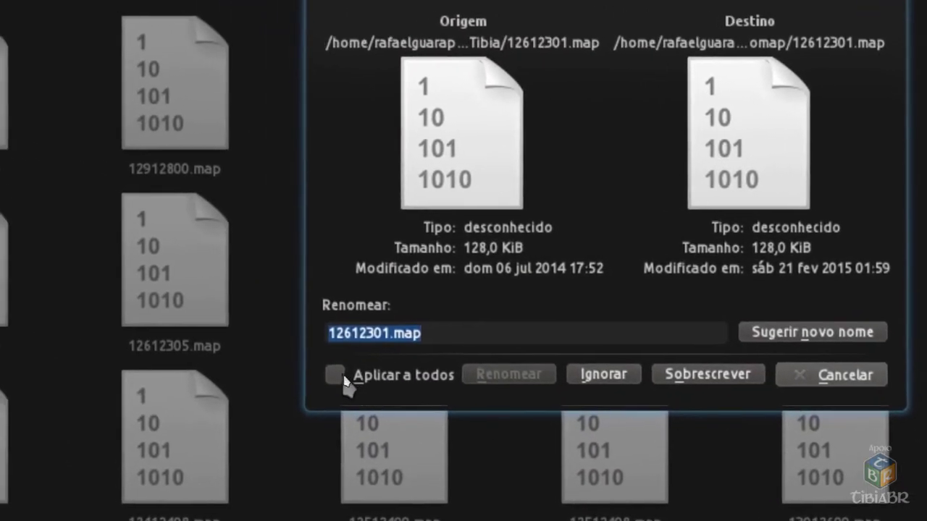
click(178, 369)
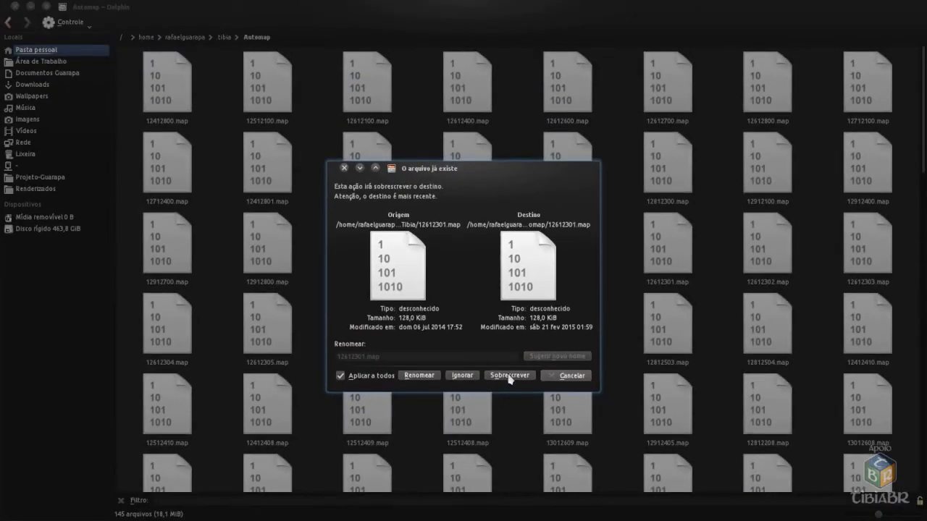
click(715, 377)
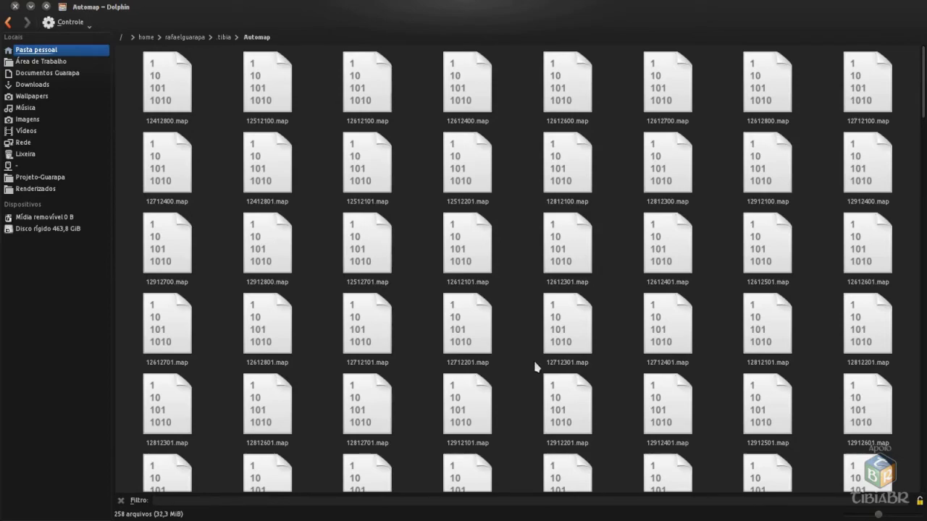
Check the system notifications for the copy's progress, close them, and clear the file selection in the Automap folder.
mouse_move(579, 5)
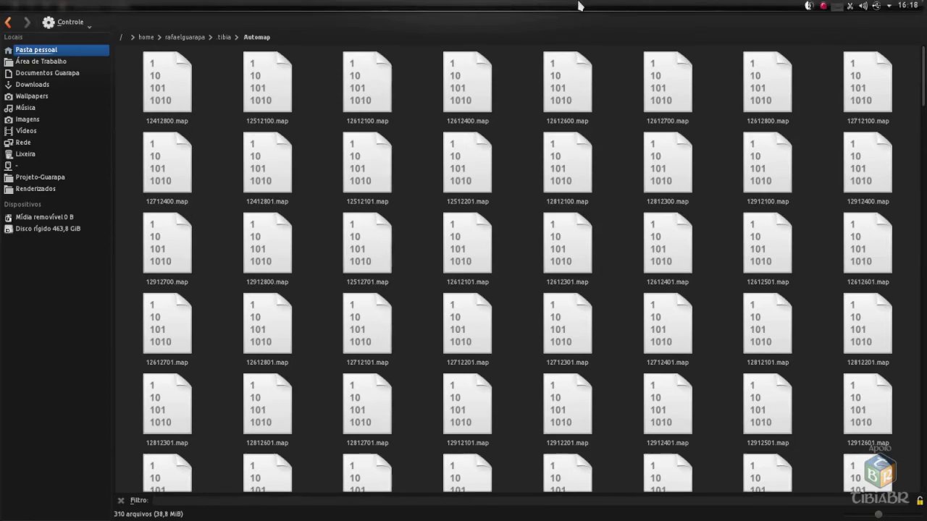
click(810, 8)
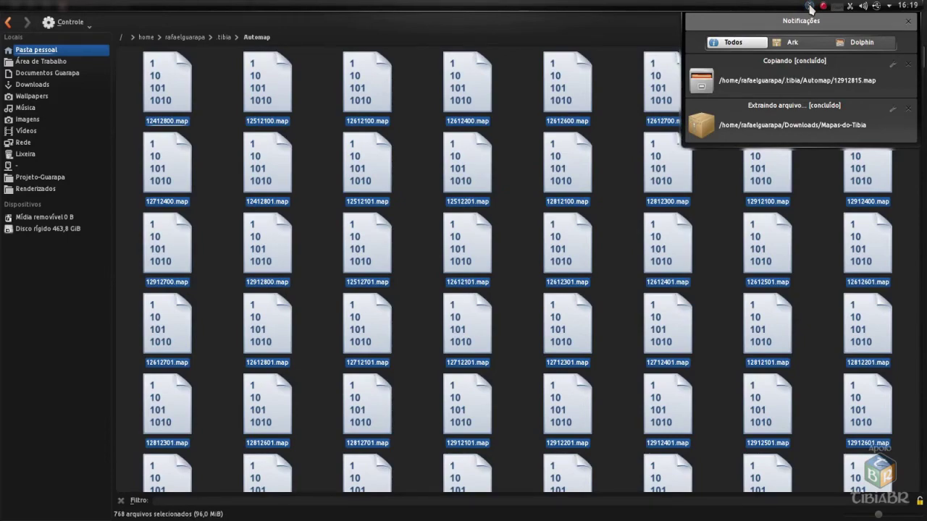
click(810, 8)
click(697, 141)
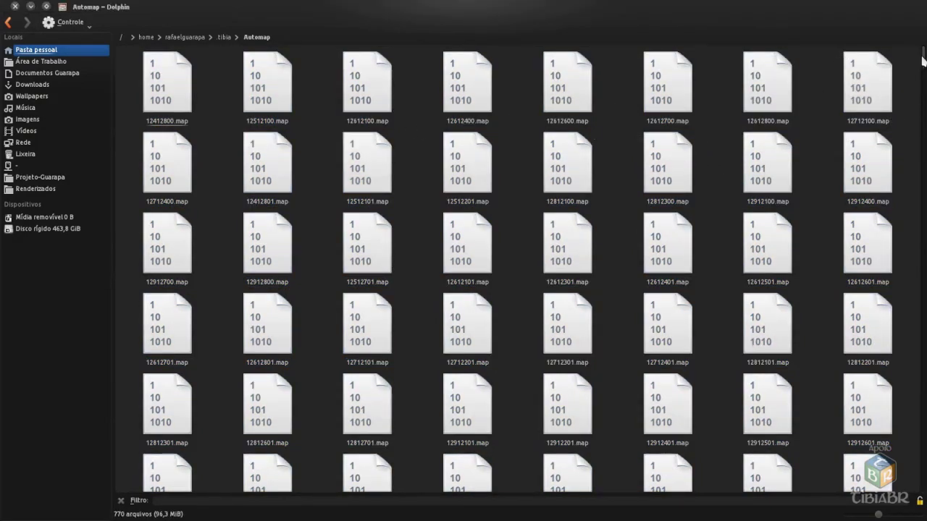
scroll(924, 68, down, 1)
mouse_move(924, 68)
mouse_down()
mouse_move(923, 226)
mouse_move(923, 54)
mouse_up()
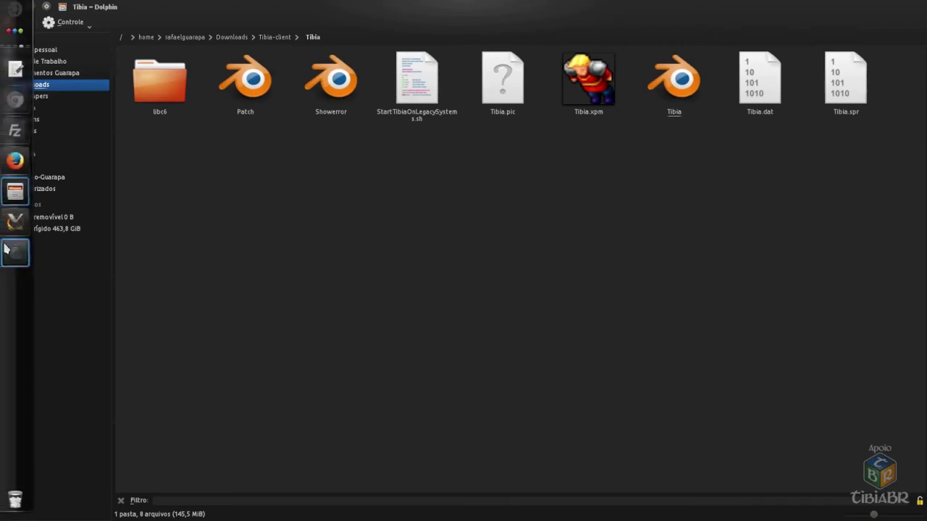
Switch to the Tibia client and pan the minimap in several directions to examine the explored areas around the city.
click(16, 221)
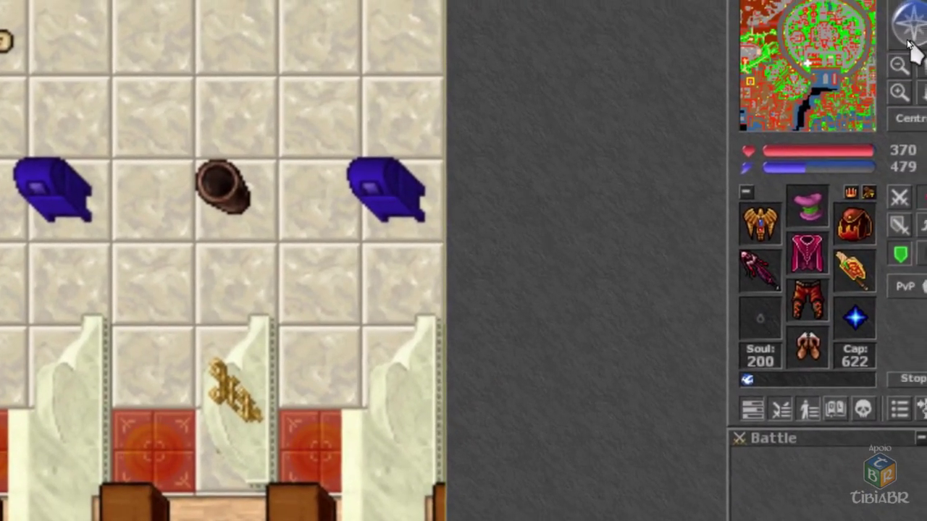
click(909, 40)
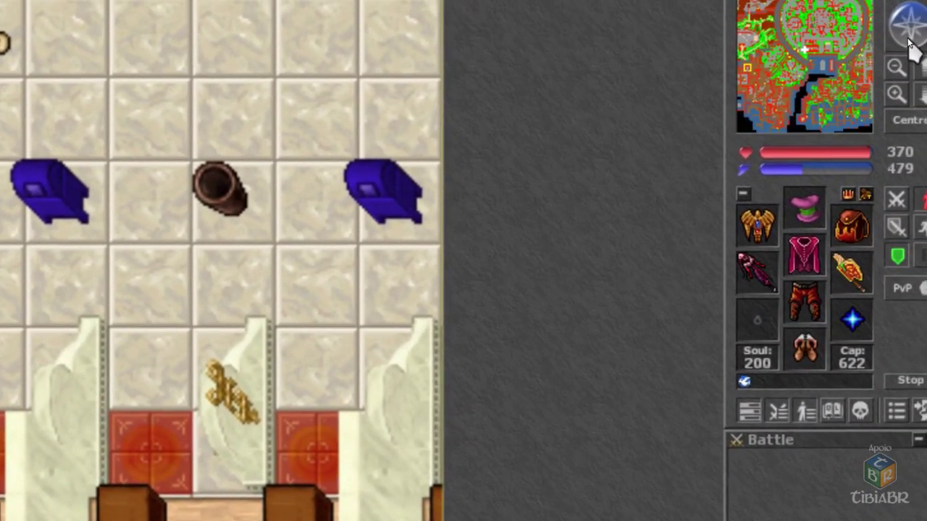
click(908, 40)
click(909, 40)
click(911, 36)
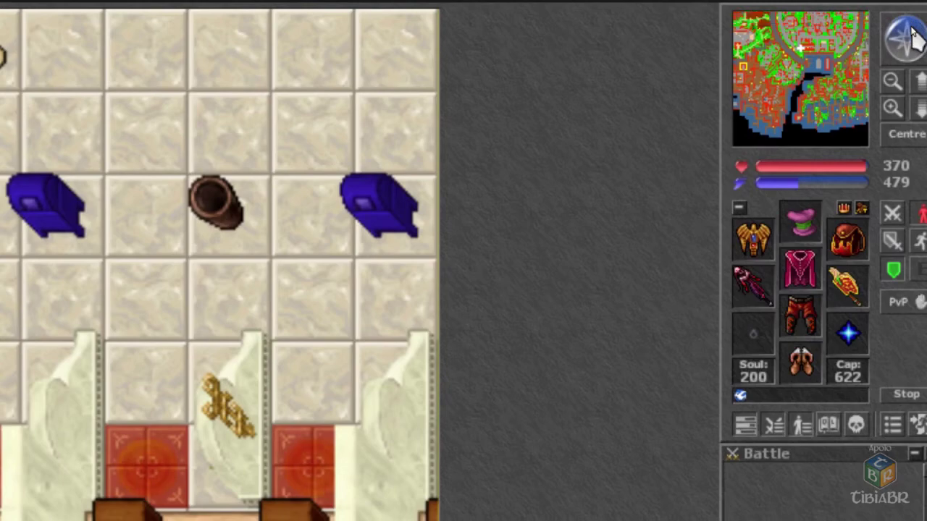
click(910, 37)
click(910, 36)
click(910, 36)
click(911, 36)
click(911, 36)
click(911, 32)
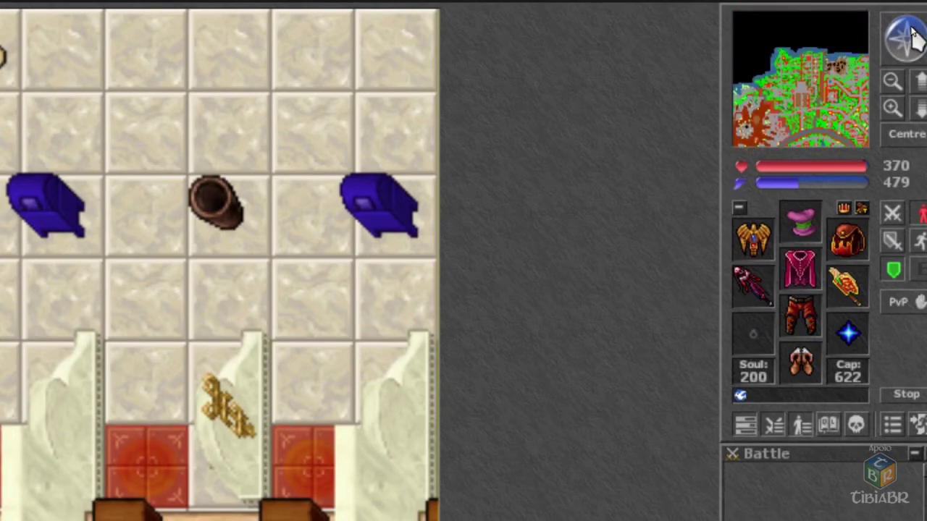
click(910, 32)
click(910, 33)
click(911, 33)
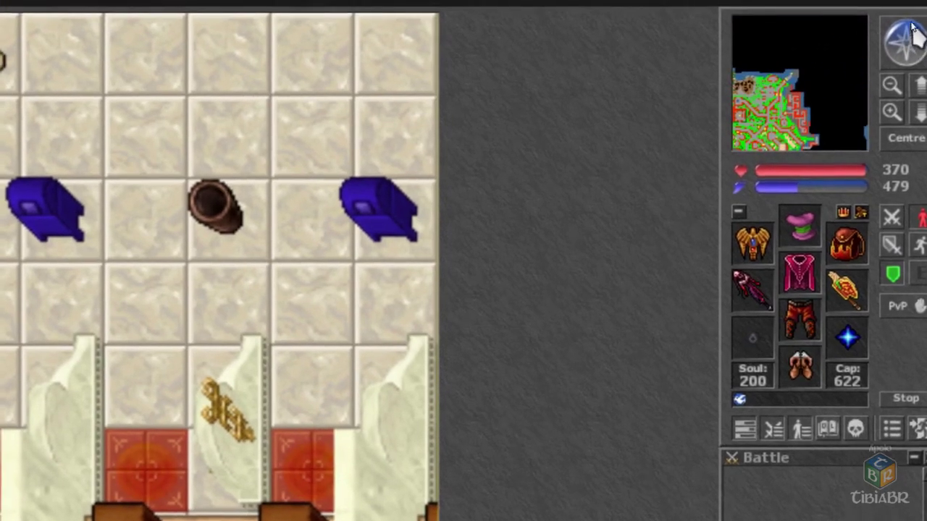
click(914, 37)
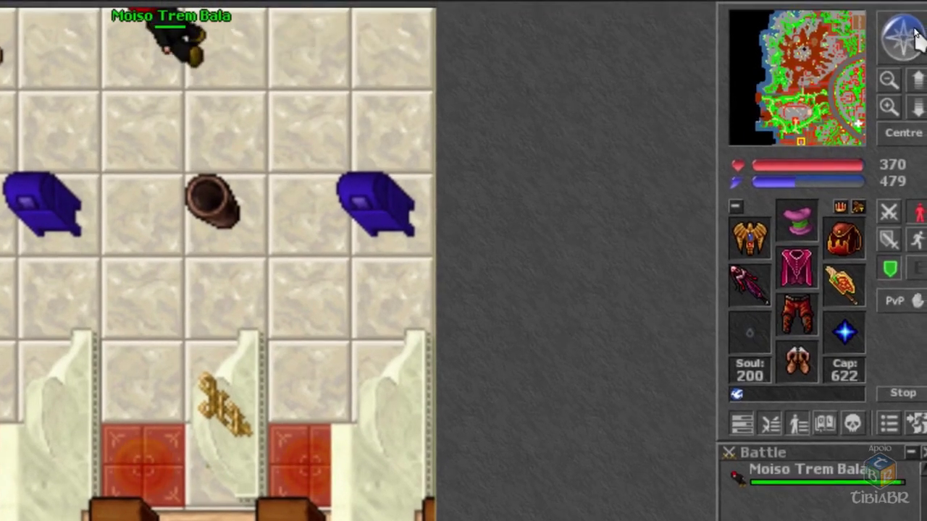
click(914, 40)
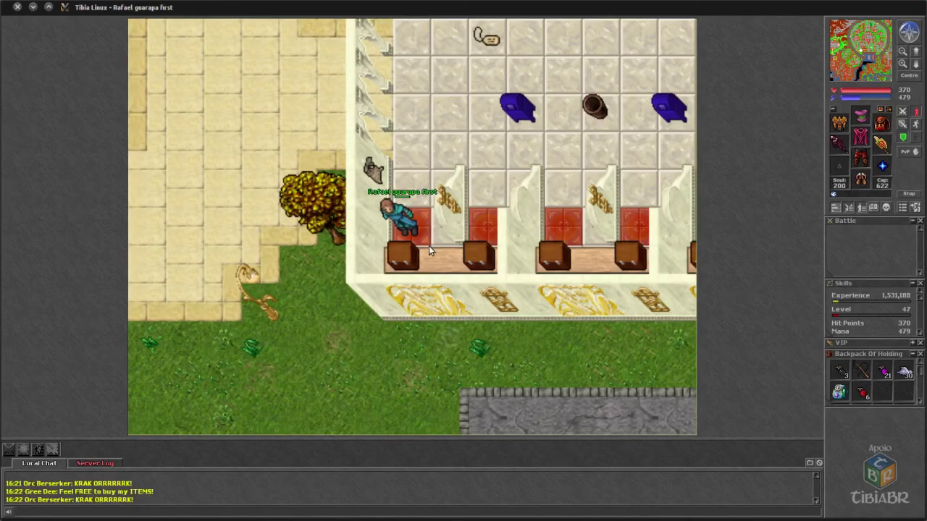
Switch to Firefox to view the map download page and return to the Tibia client.
click(16, 160)
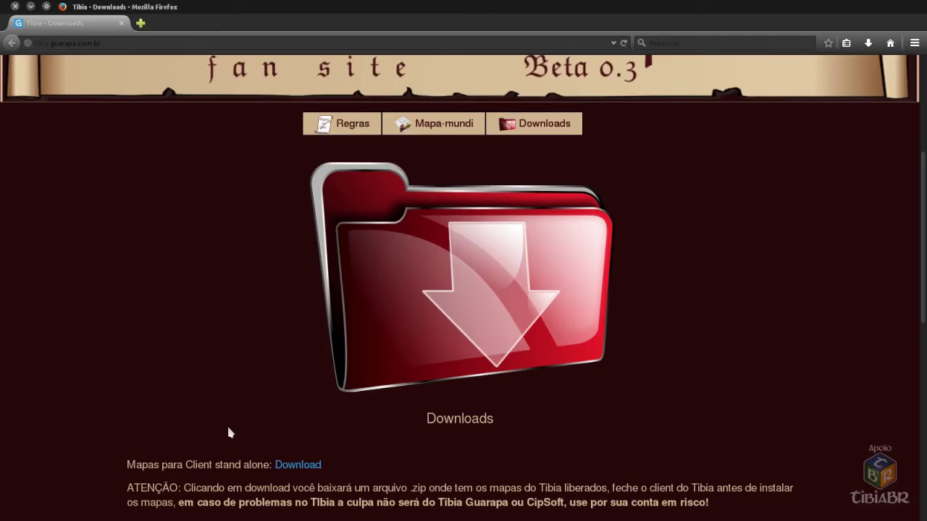
click(16, 217)
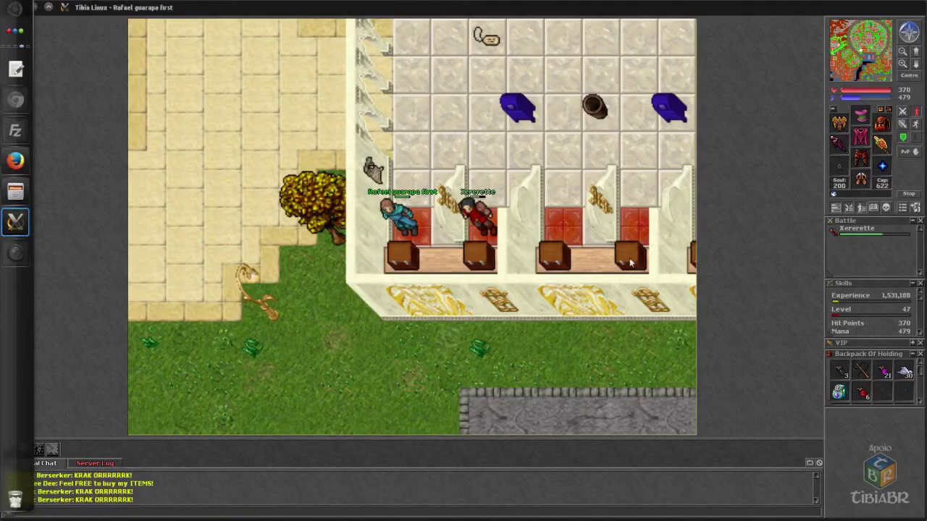